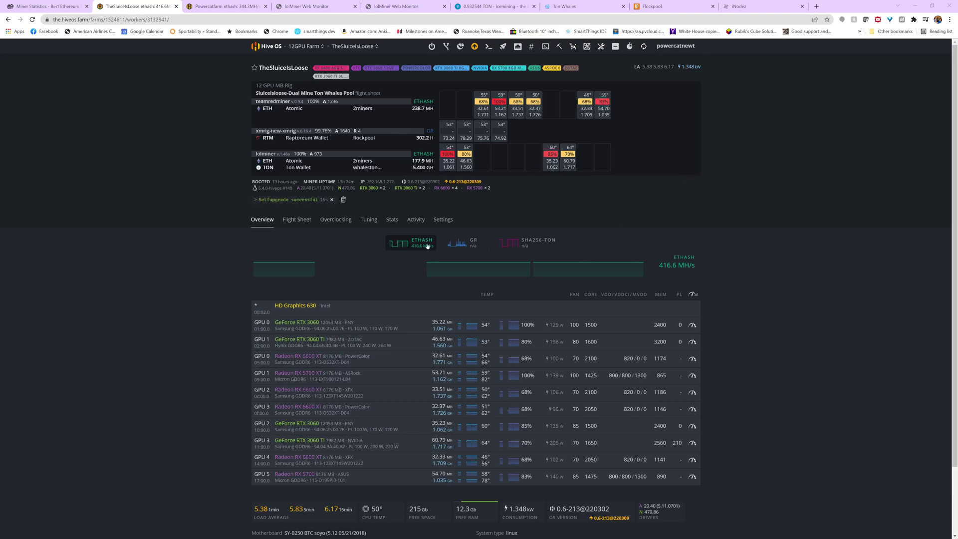
- Switch to the Powercatfarm rig's Hive OS overview: six GPUs at 344.5 MH/s ethash, 1.030 kW
mouse_move(441, 272)
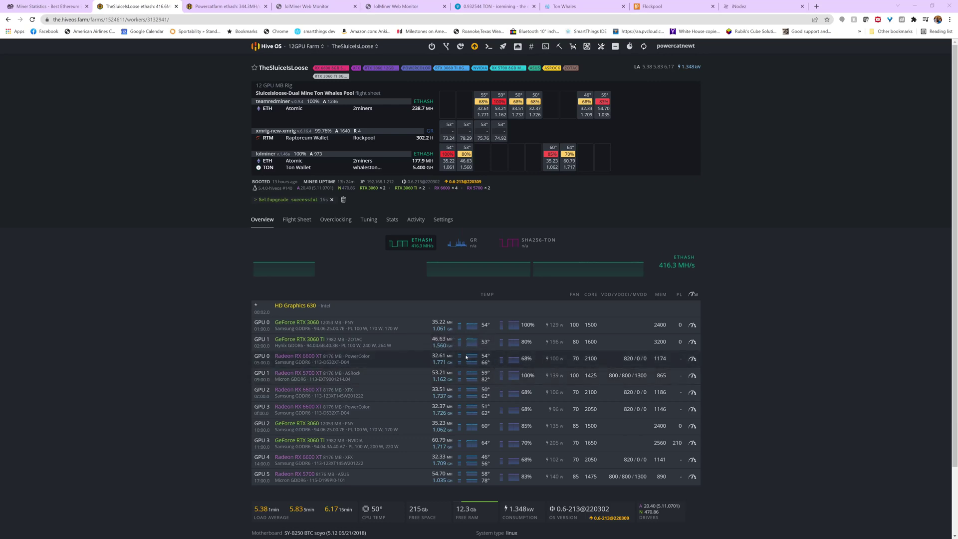
mouse_move(471, 369)
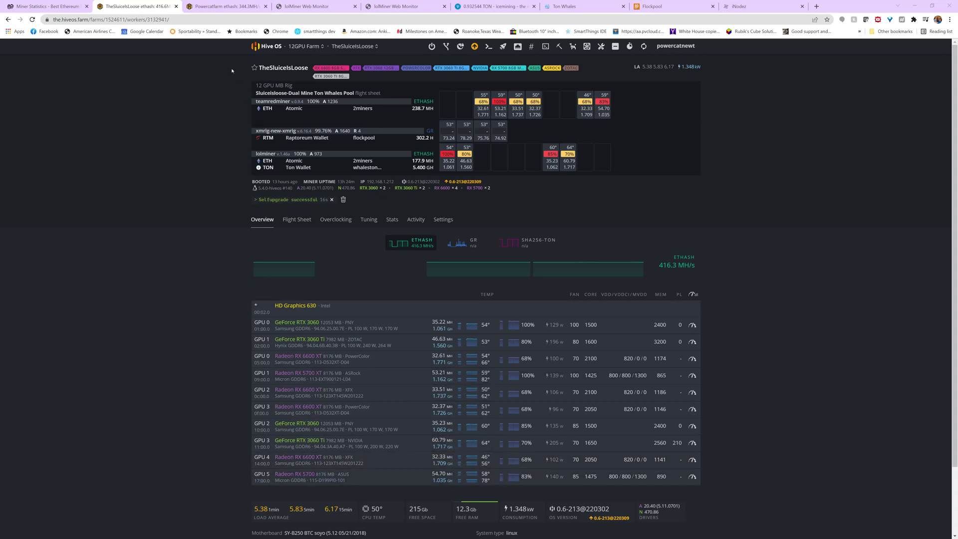
click(225, 6)
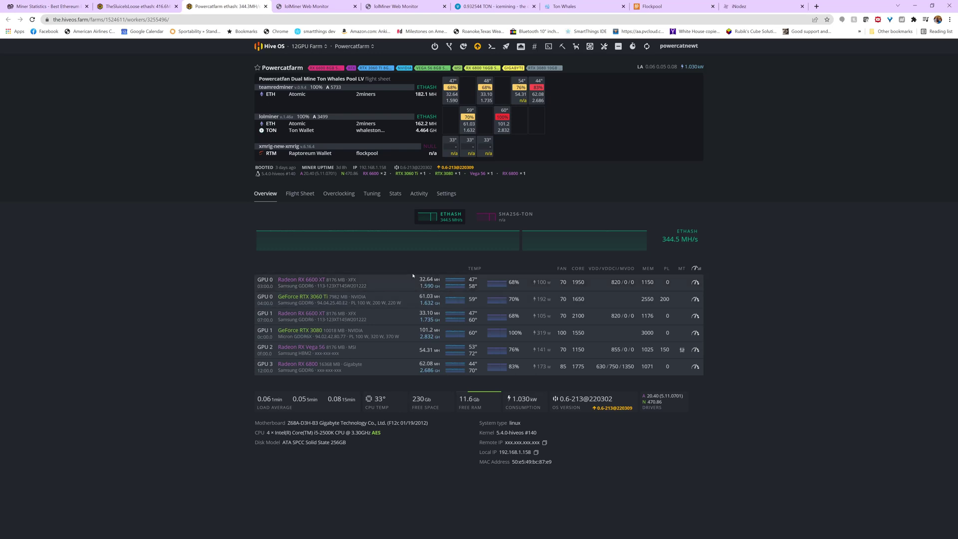
click(303, 194)
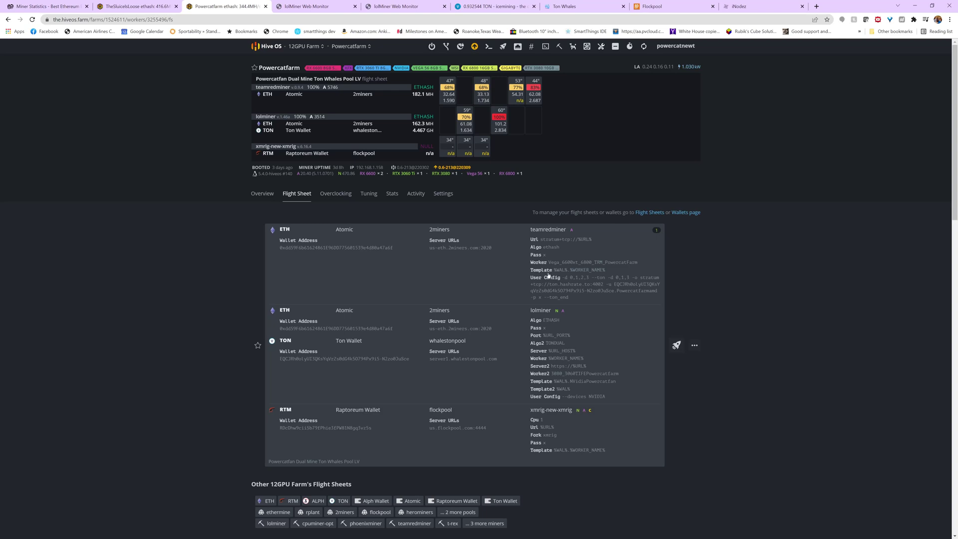
click(261, 194)
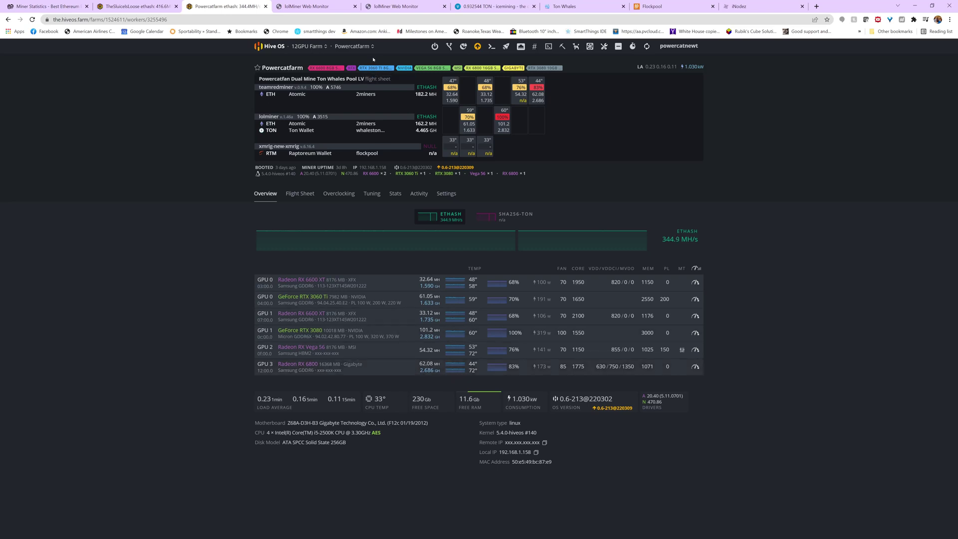
- Switch to the lolMiner 1.46a monitor showing the RTX 3090 at 112.12 MH/s ETH
click(303, 7)
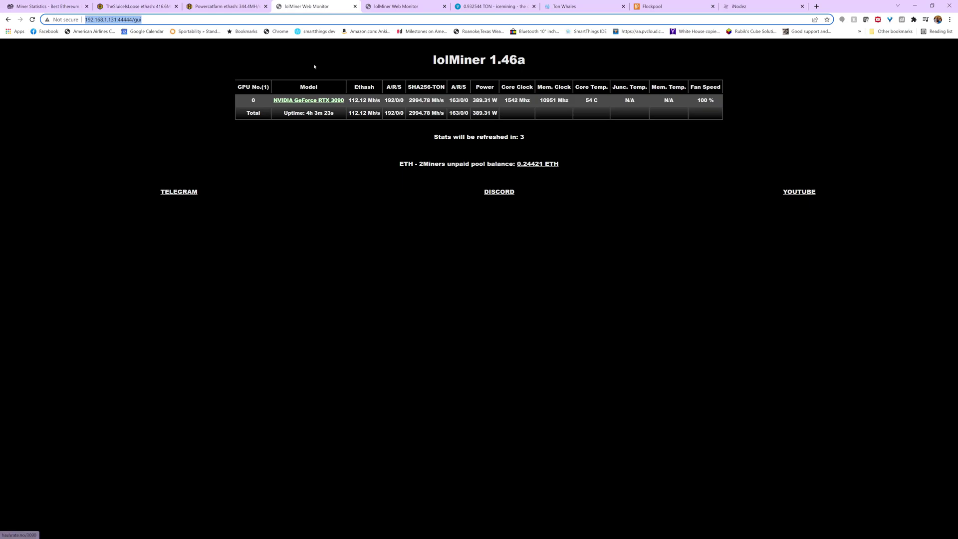
- Step through the Powercatfarm and first lolMiner tabs to the RTX 3060 lolMiner monitor
click(211, 5)
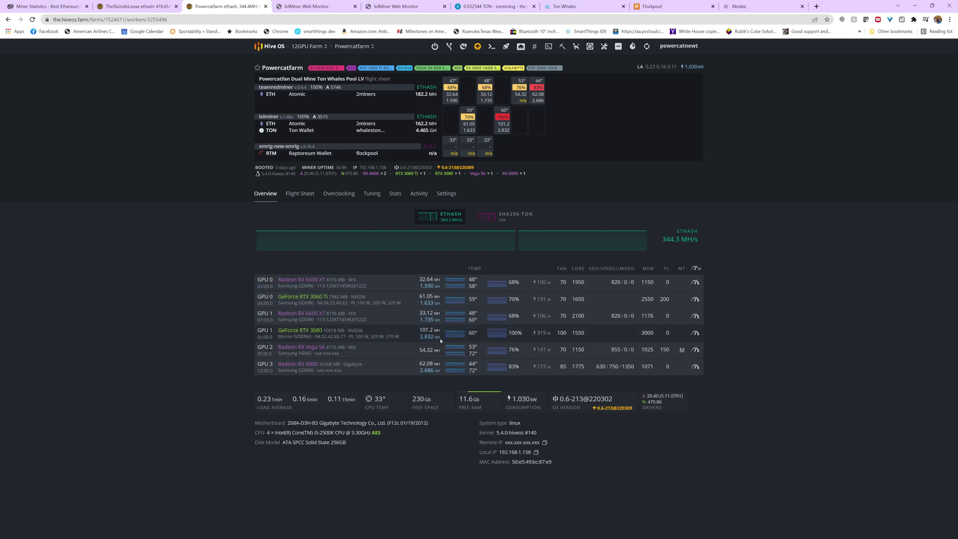
click(306, 7)
click(384, 7)
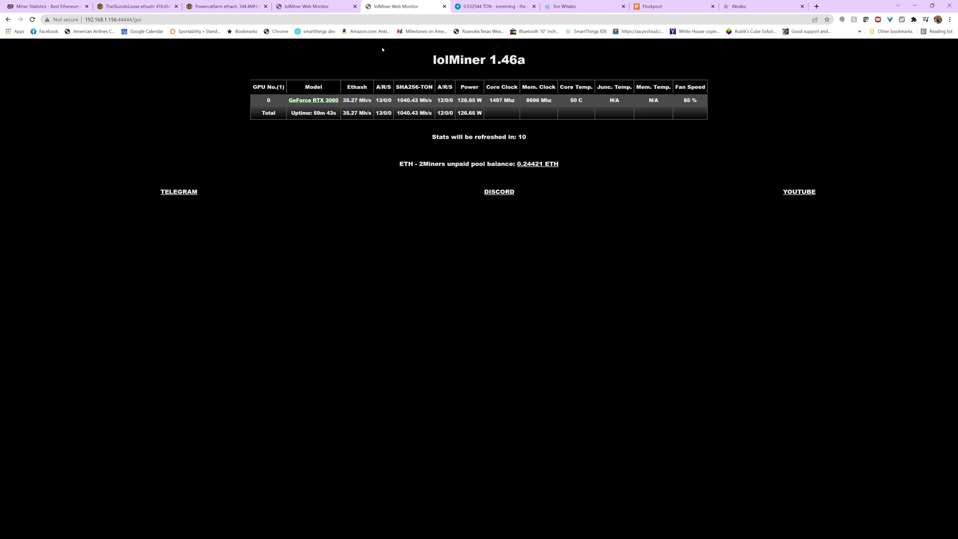
- Check the 2Miners Ethereum workers table, then switch to the icemining TON wallet page
click(47, 6)
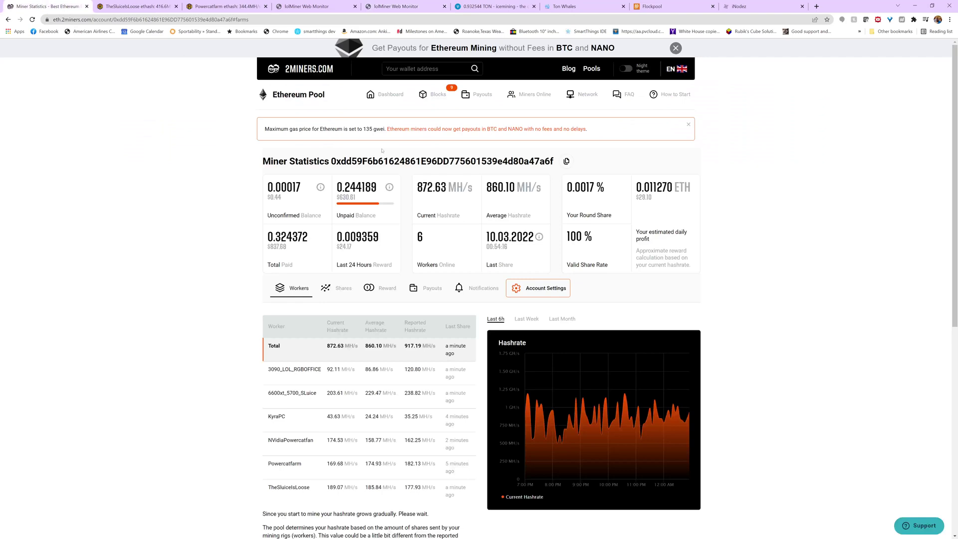
scroll(457, 274, down, 2)
scroll(457, 275, down, 2)
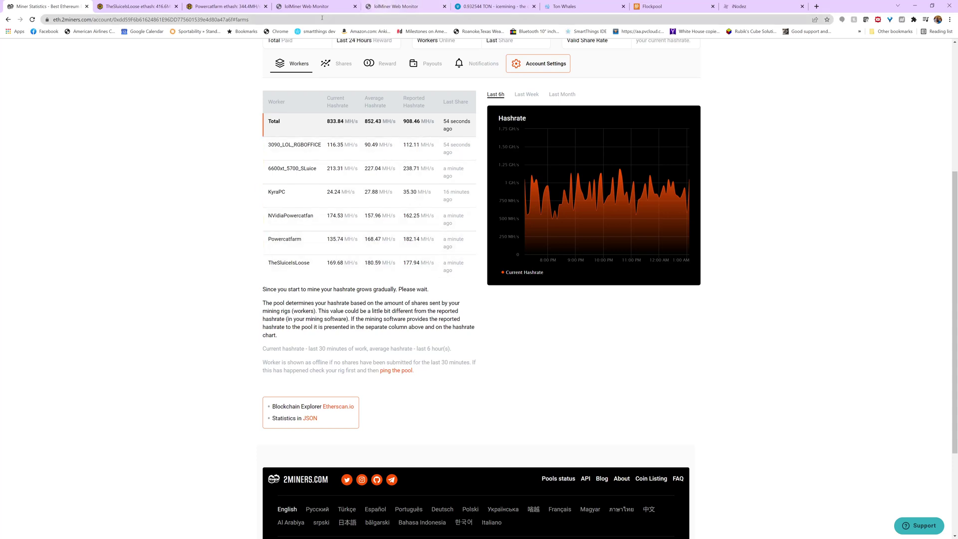
click(484, 7)
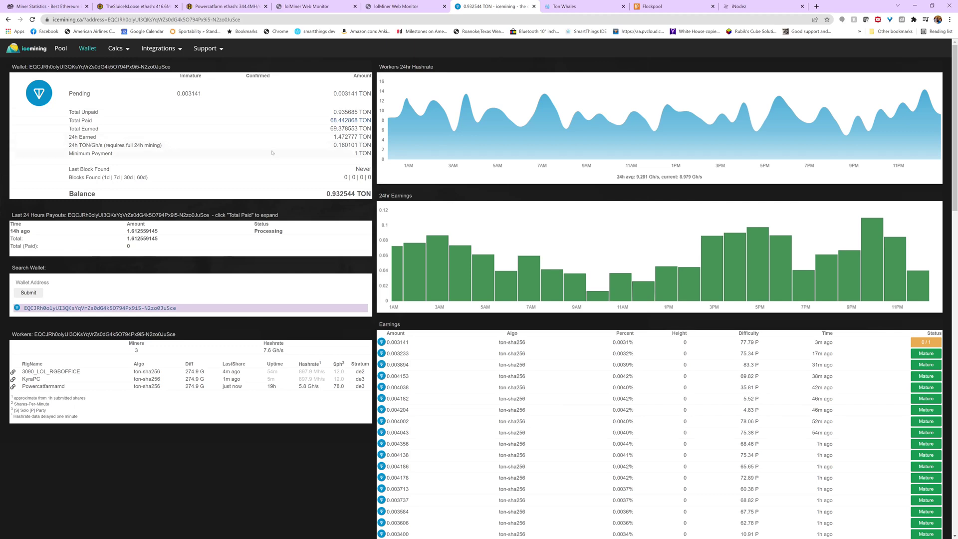
- Switch to the Ton Whales stats showing 4496 shares in 24h and 14.30 GH/s daily
click(559, 7)
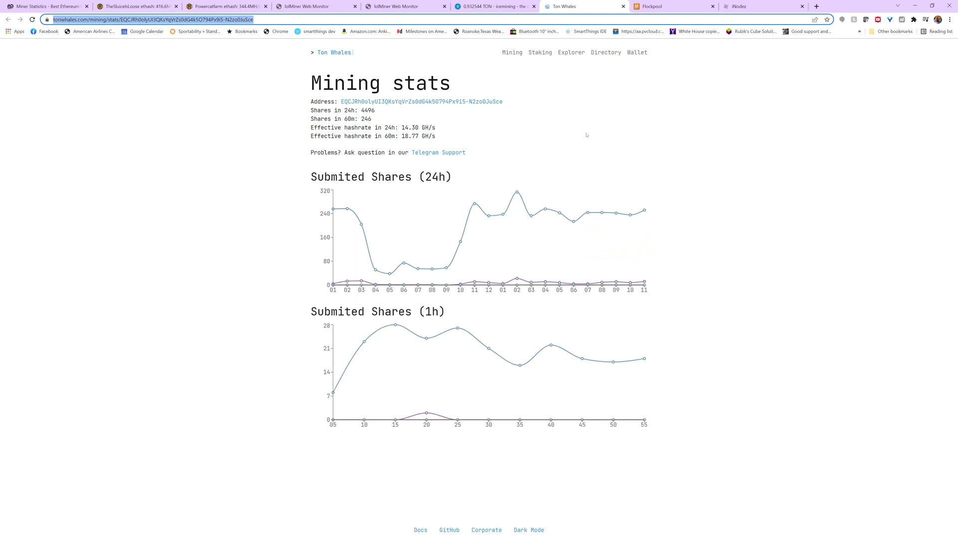
- Load whattomine.com in a new browser tab
mouse_move(642, 211)
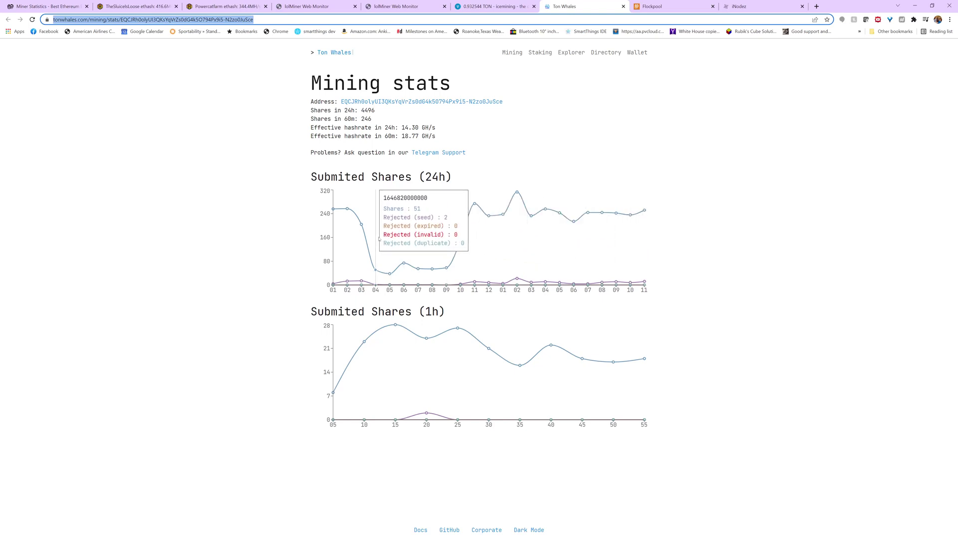
key(ctrl+t)
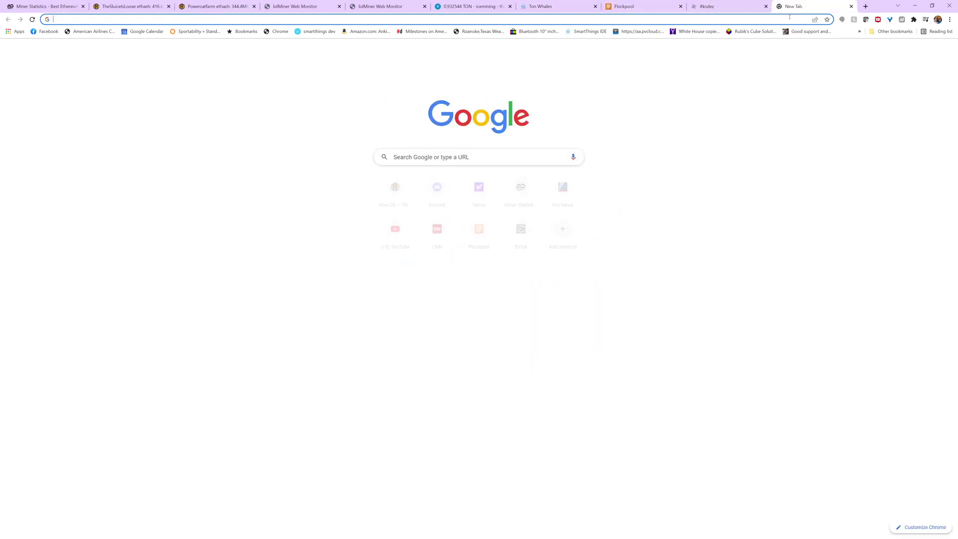
click(690, 19)
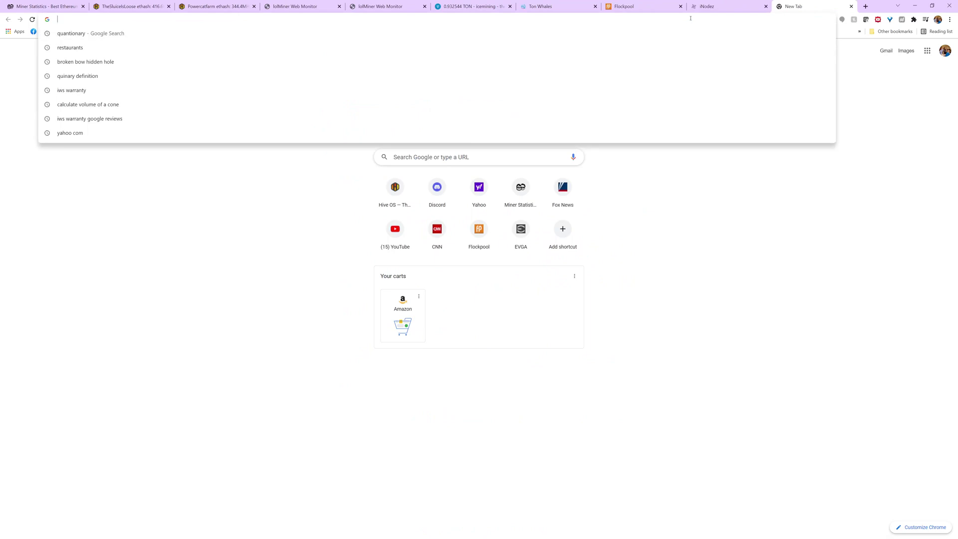
text(whattomine.com)
key(Return)
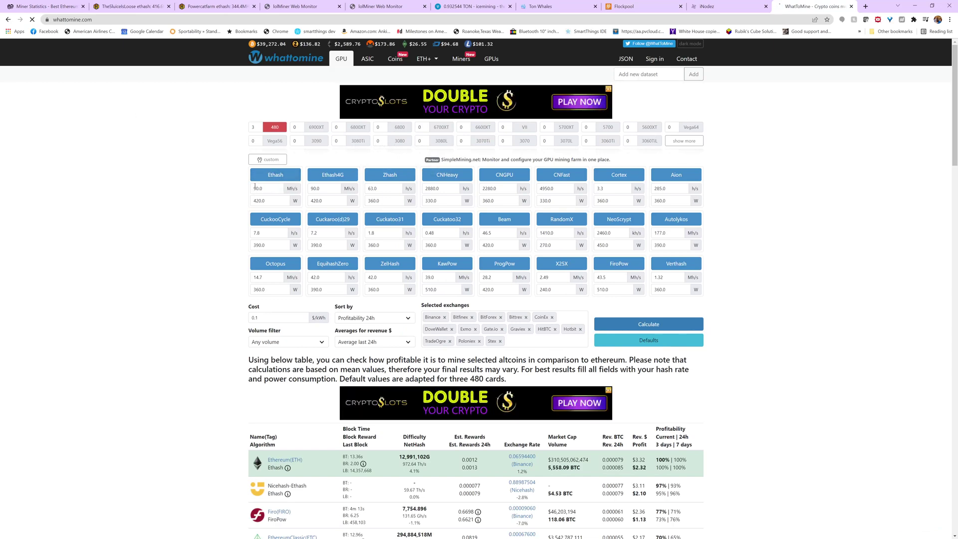
- Select one 6600XT instead of the 480s and set its Ethash hashrate to 33.5 MH/s
click(684, 141)
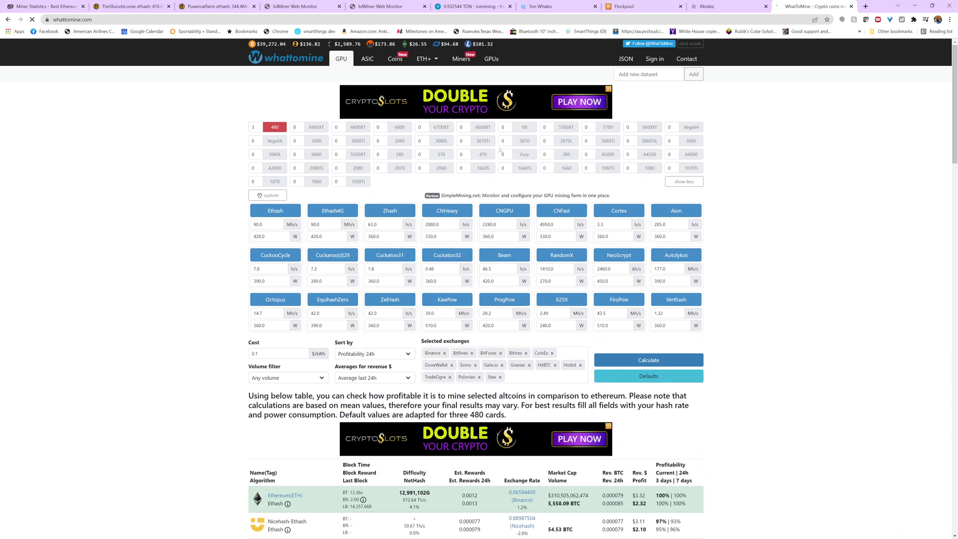
click(482, 127)
click(274, 128)
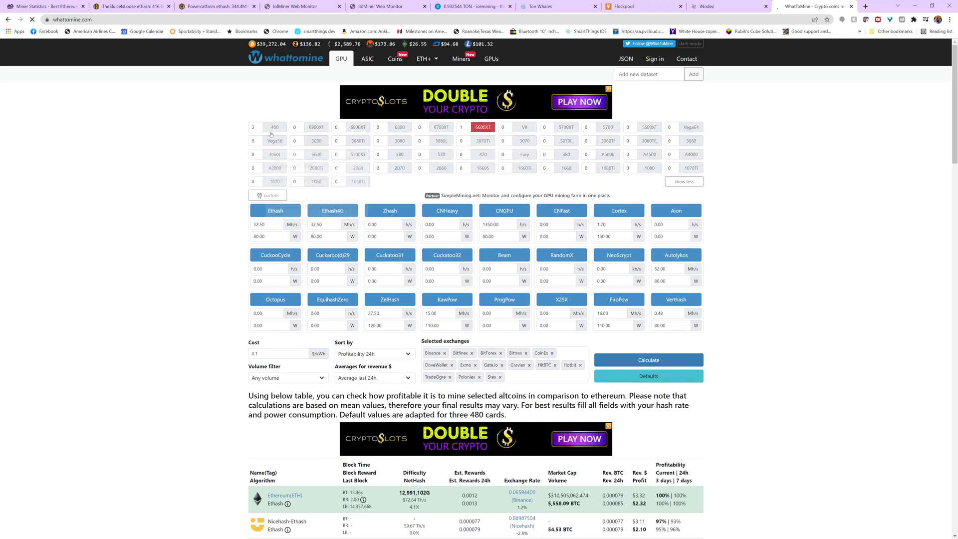
drag(268, 224, 243, 221)
text(33.)
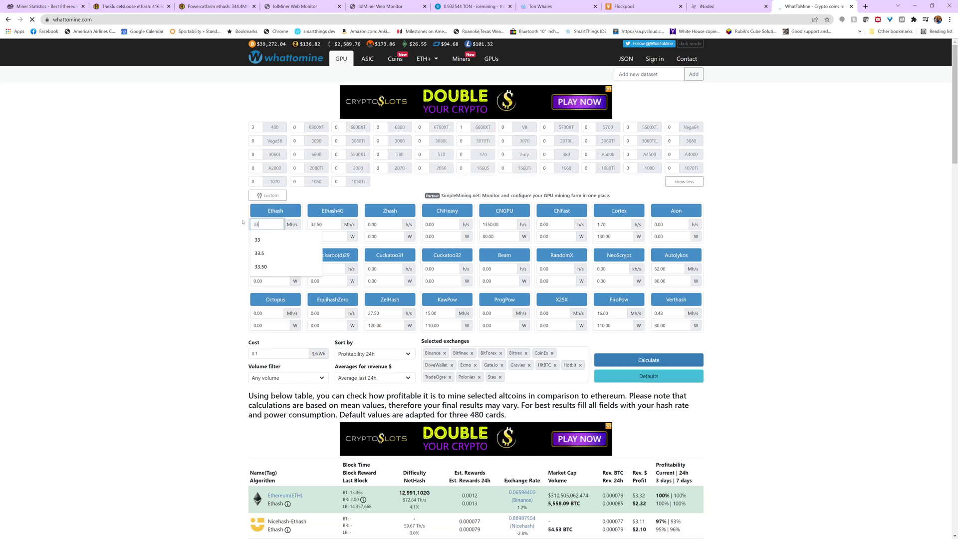
click(279, 240)
key(Tab)
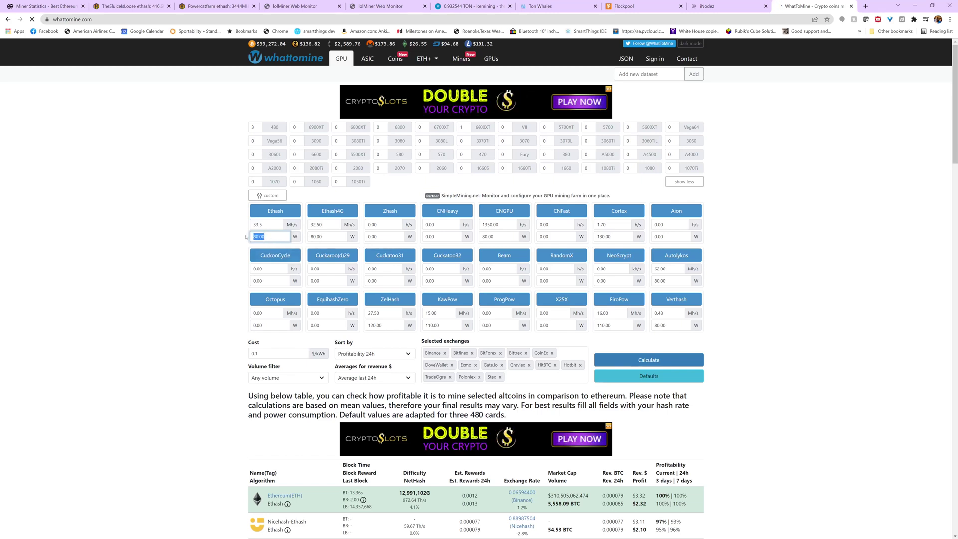
key(Tab)
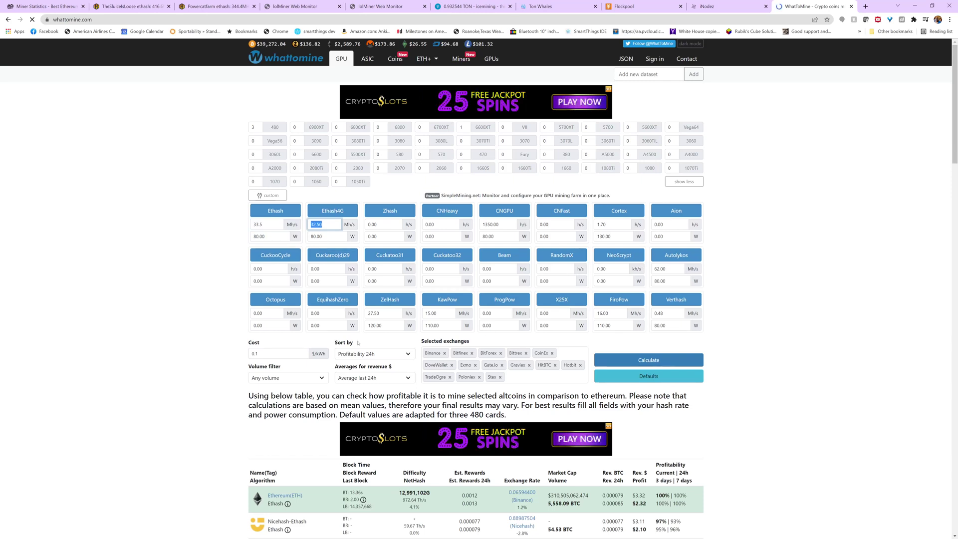
- Set electricity cost to 0.082 $/kWh and calculate the coin profitability
double_click(253, 349)
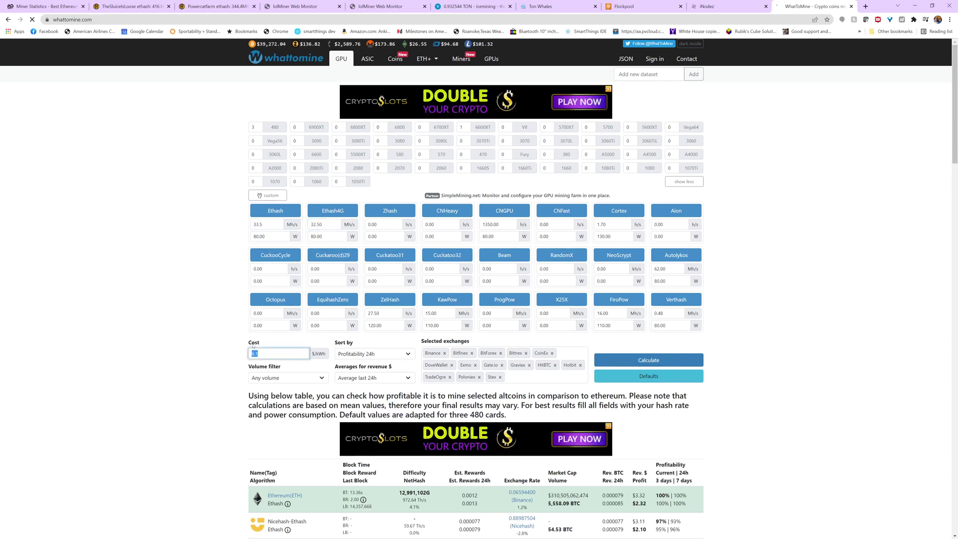
text(.082)
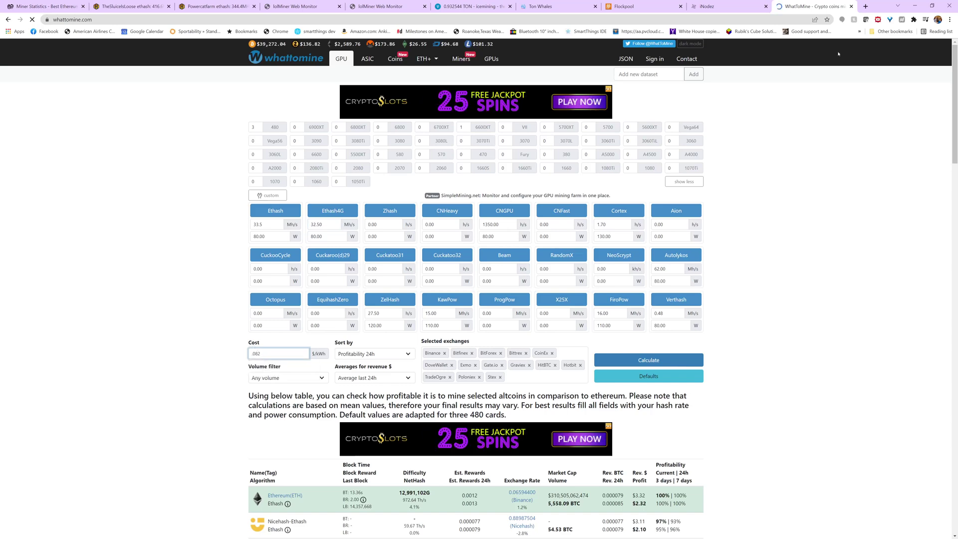
click(373, 353)
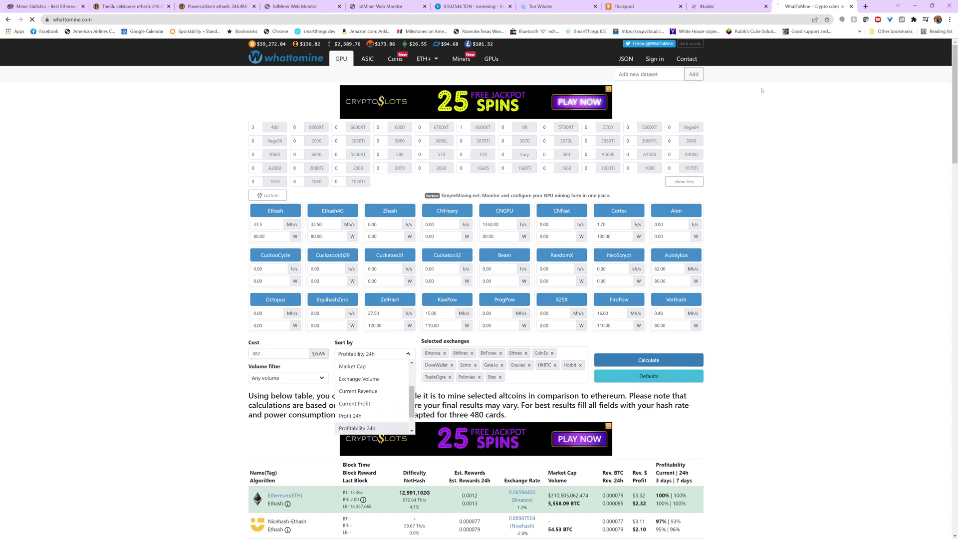
click(644, 360)
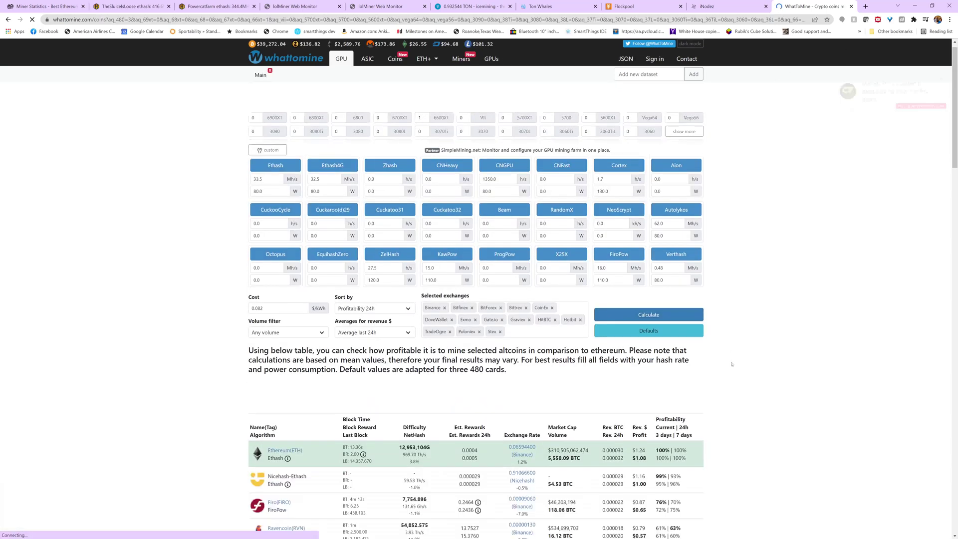
scroll(730, 363, down, 2)
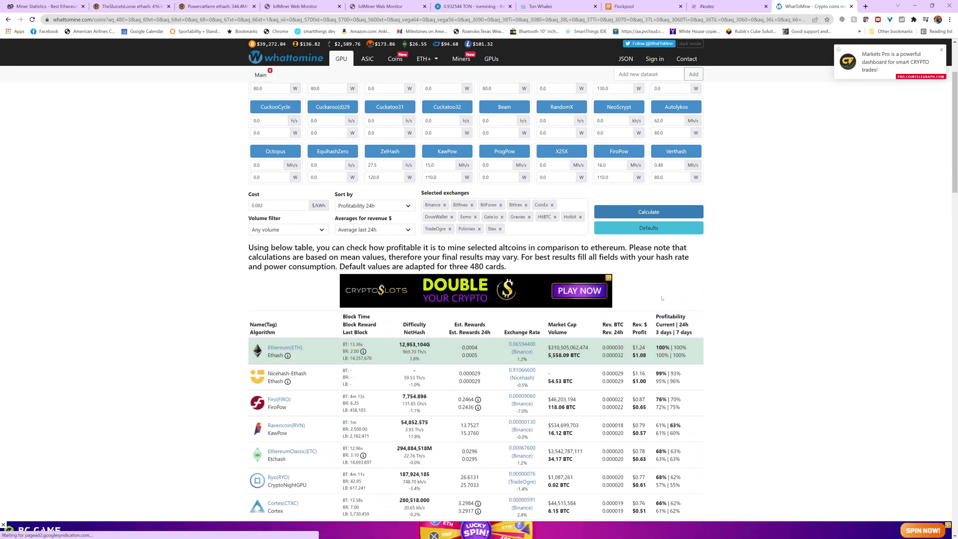
- Open the ETH+Toncoin dual calculator and set the ETH hash rate to 32.9 MH/s
click(424, 59)
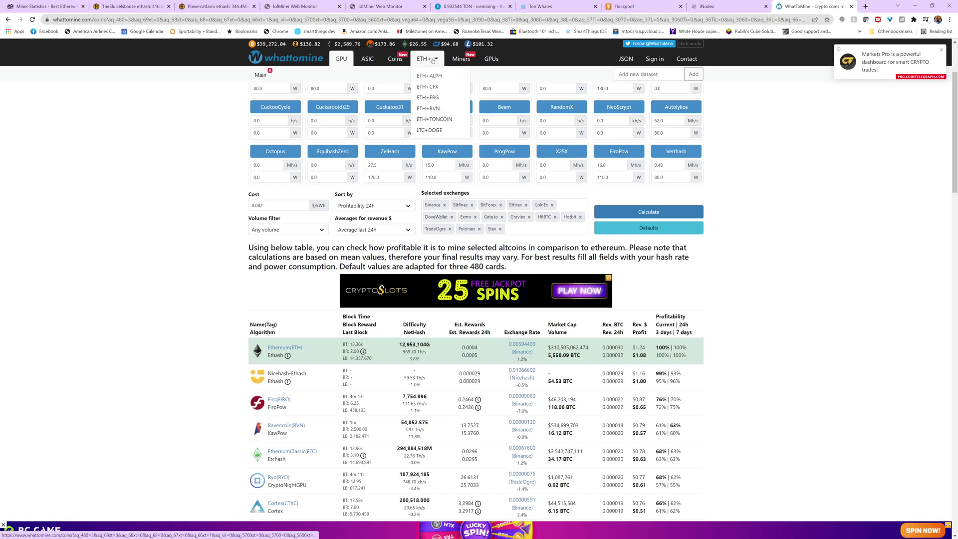
click(424, 119)
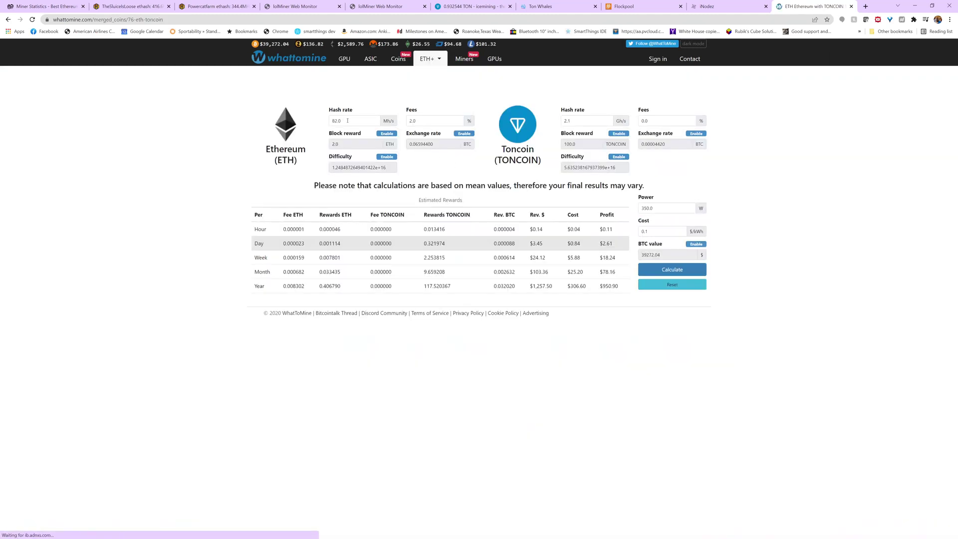
double_click(348, 120)
text(3)
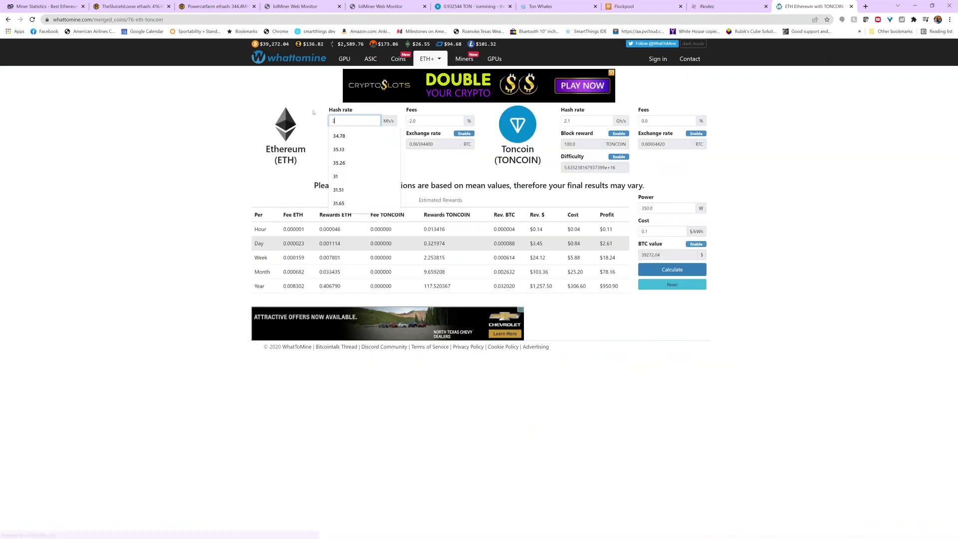
text(2.7)
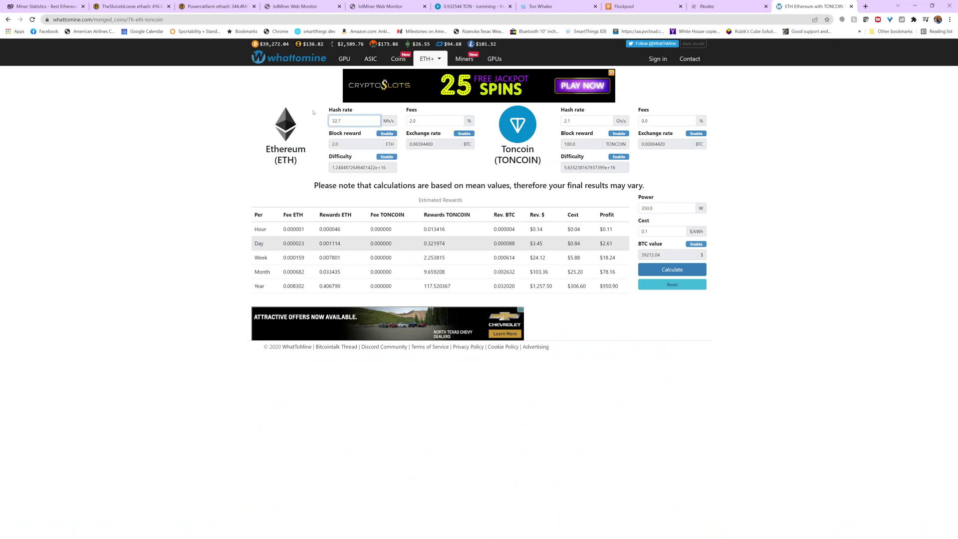
text(5)
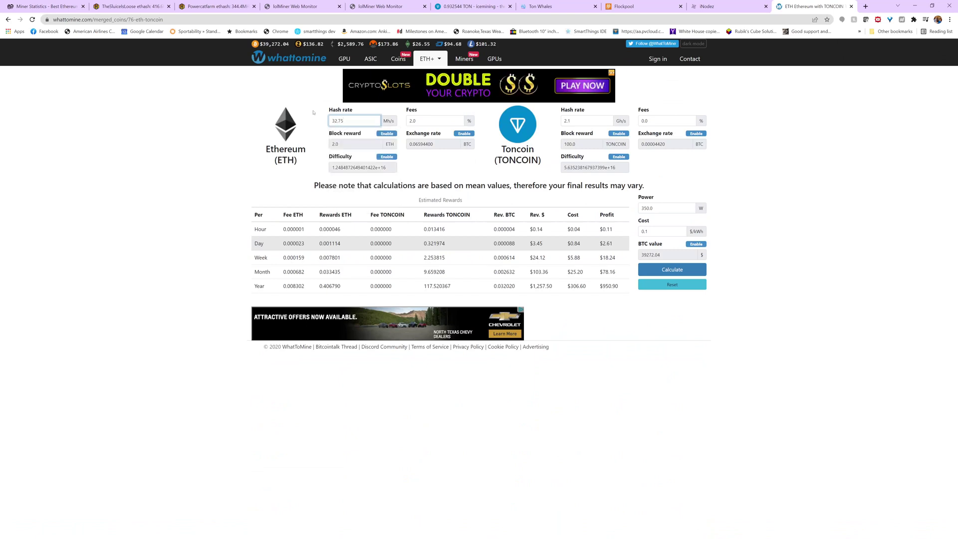
key(BackSpace)
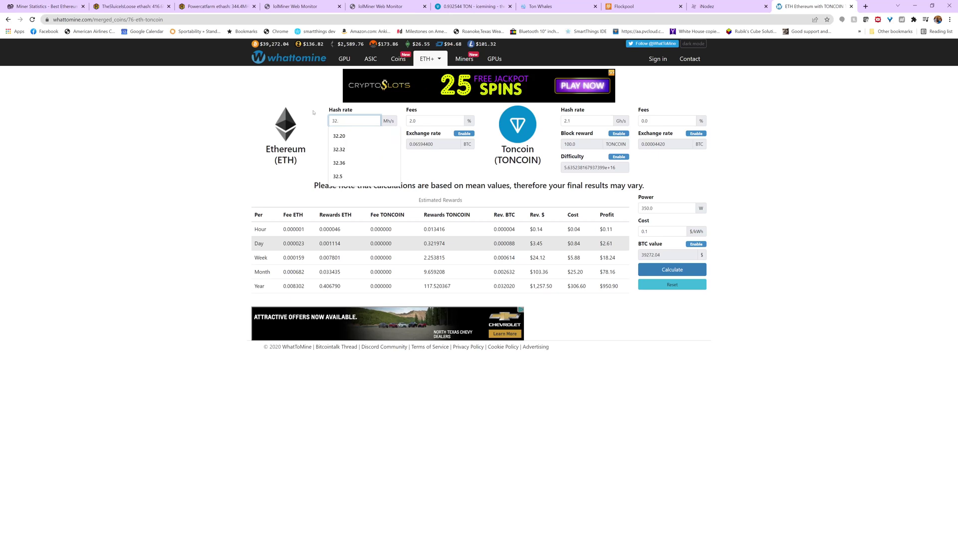
text(9)
- Set a 1% ETH fee, 1.7 GH/s Toncoin hash rate and 105 W power
key(Tab)
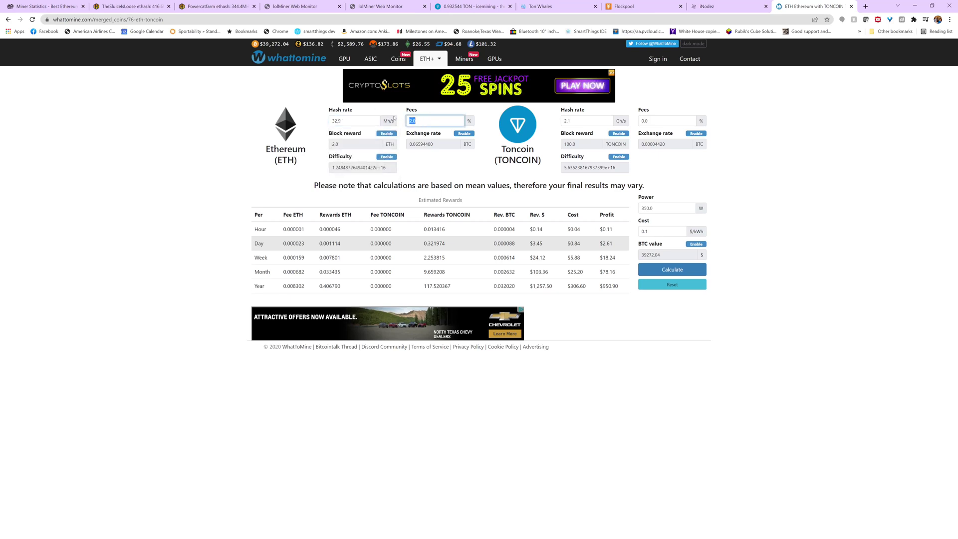
text(1)
key(Tab)
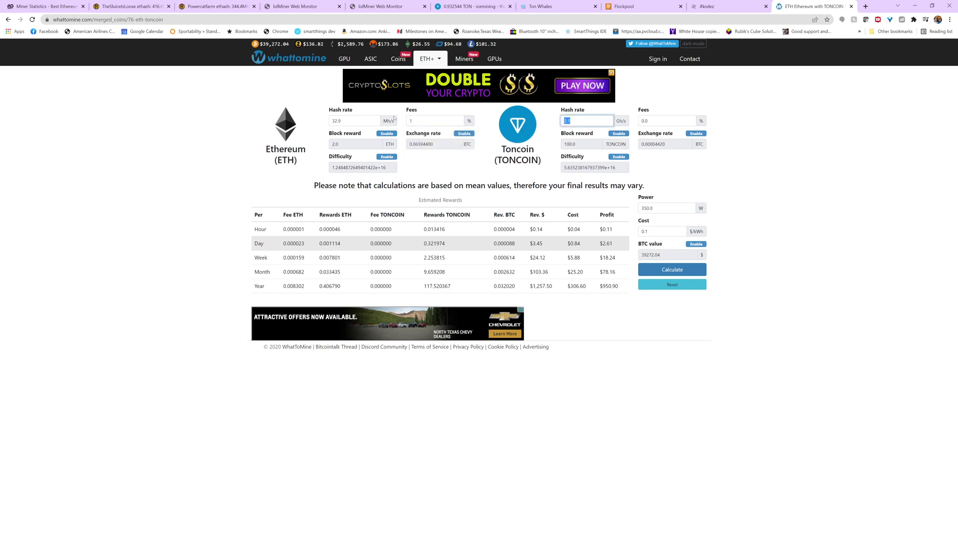
text(1.7)
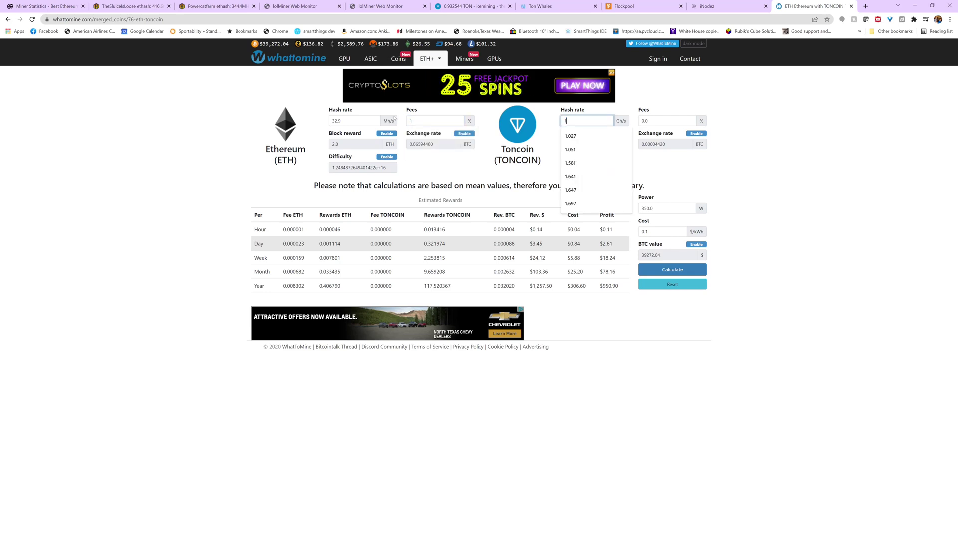
key(Tab)
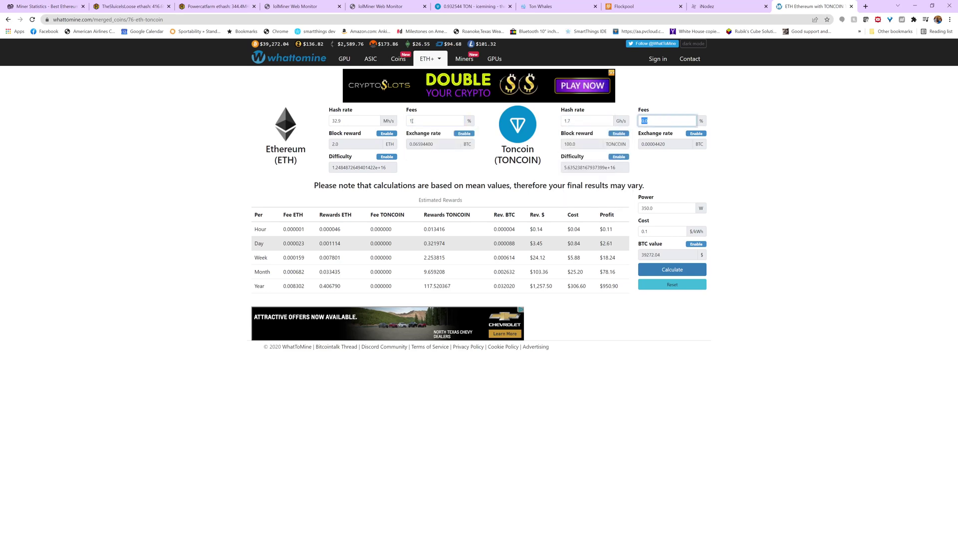
key(Tab)
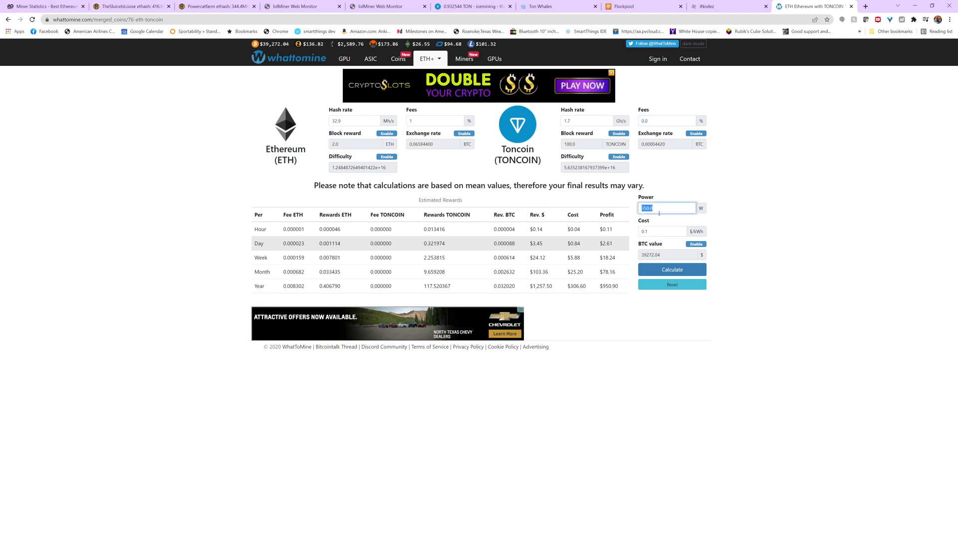
text(100)
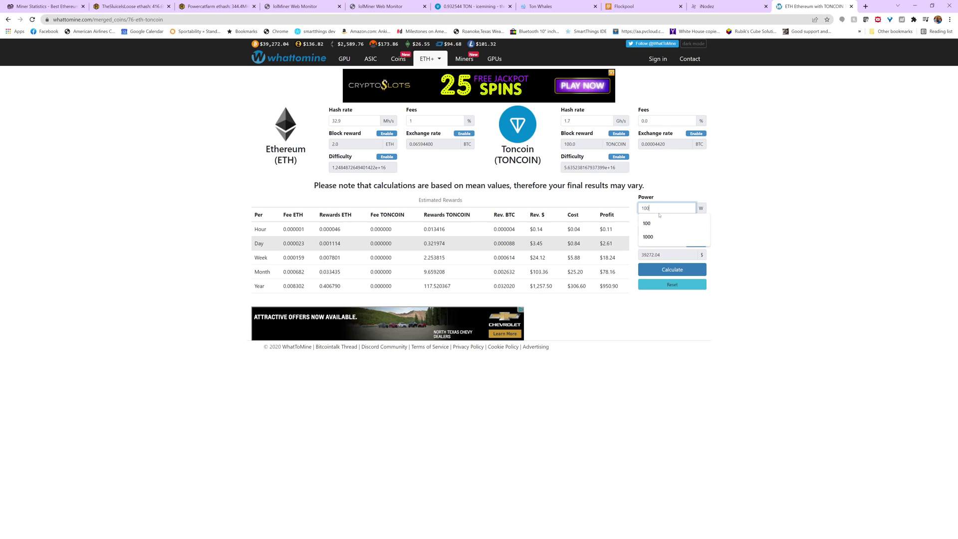
key(BackSpace)
text(5)
- Set electricity cost to 0.082 $/kWh and recalculate the dual-mining profit
key(Tab)
key(BackSpace)
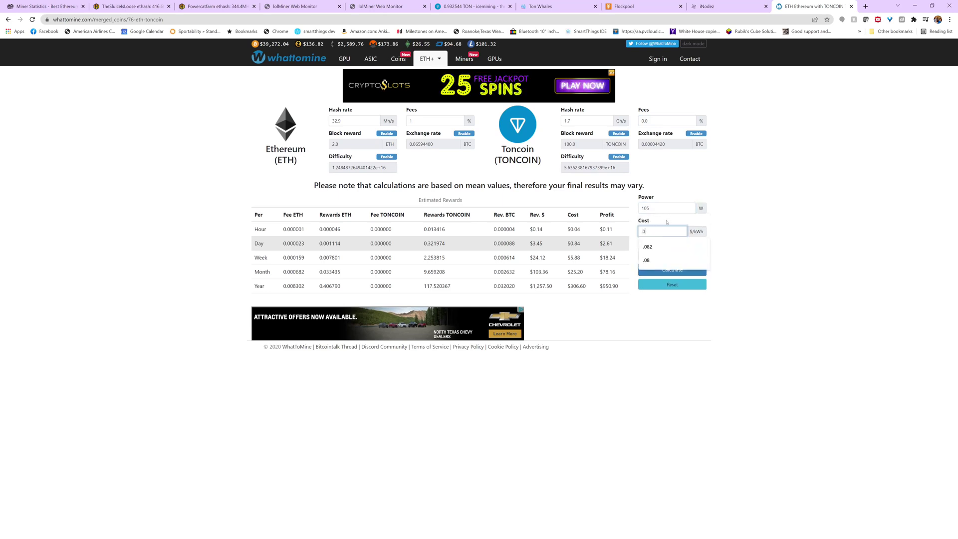
key(Down)
key(Return)
key(Tab)
key(Return)
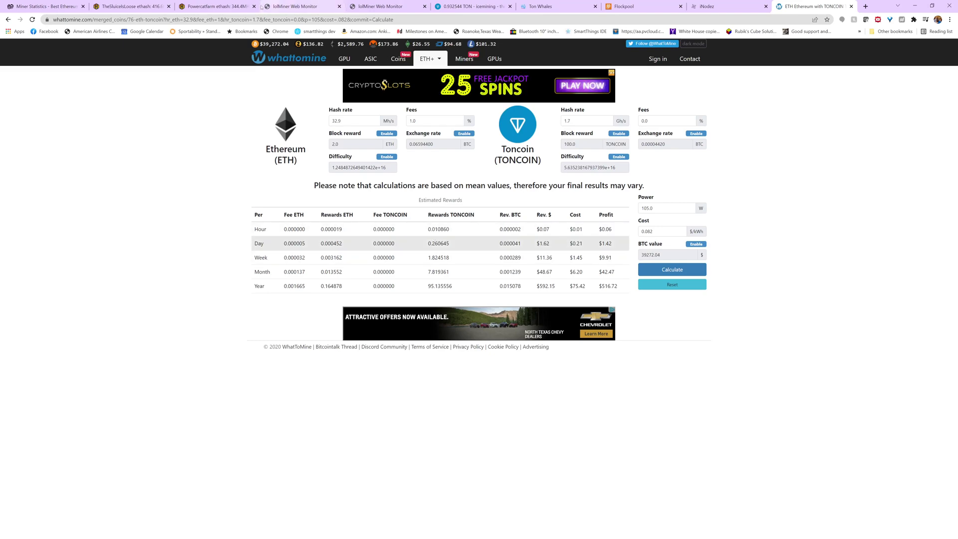
- After reading the $1.42/day result, switch back to TheSluiceIsLoose rig's Hive OS tab with Ctrl+2
key(ctrl+2)
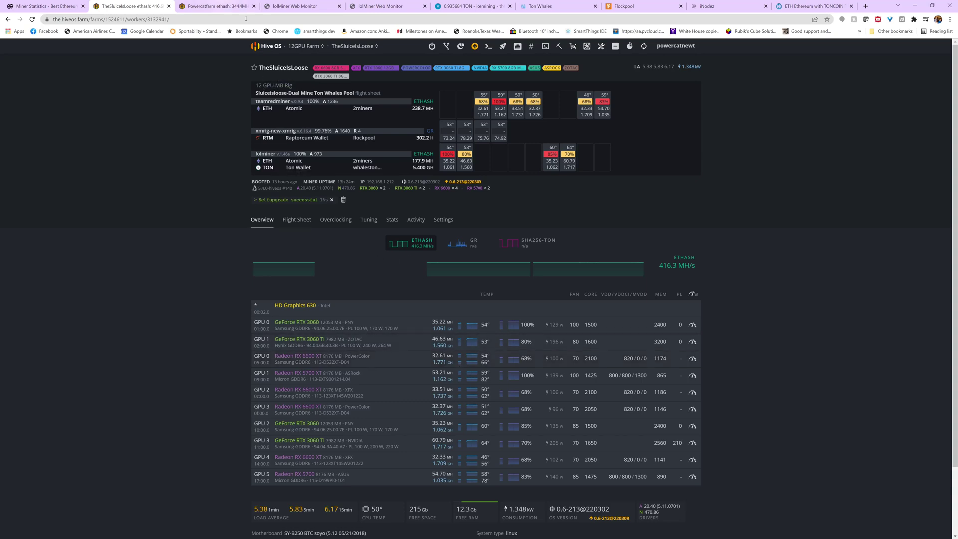
- Switch to the Powercatfarm rig's overview showing 344.3 MH/s ethash at 1.030 kW
click(203, 6)
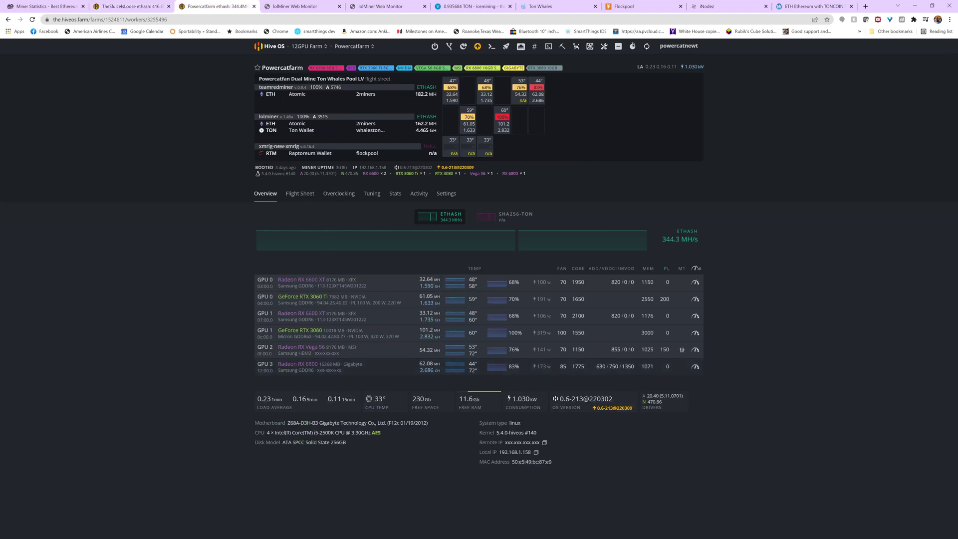